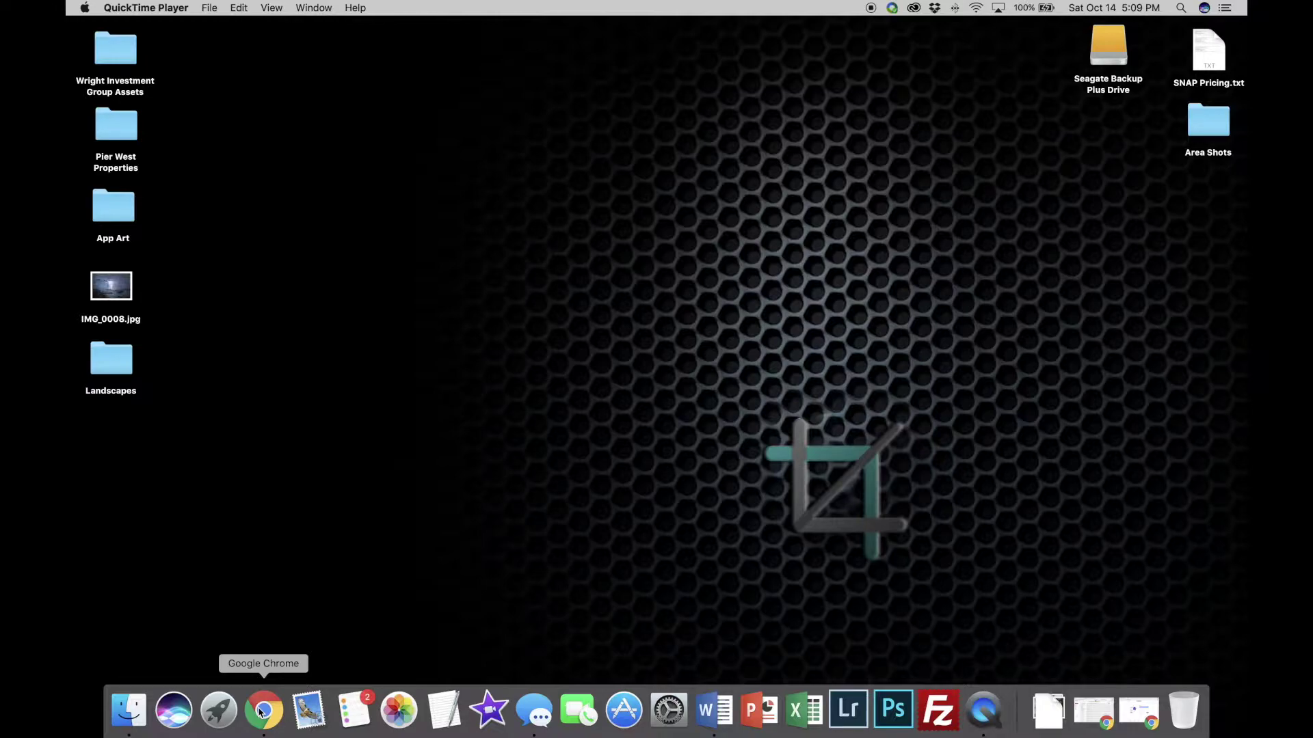
From the Gmail inbox window, open the Dropbox 'shared TEST FOLDER' email and follow its folder link
right_click(262, 711)
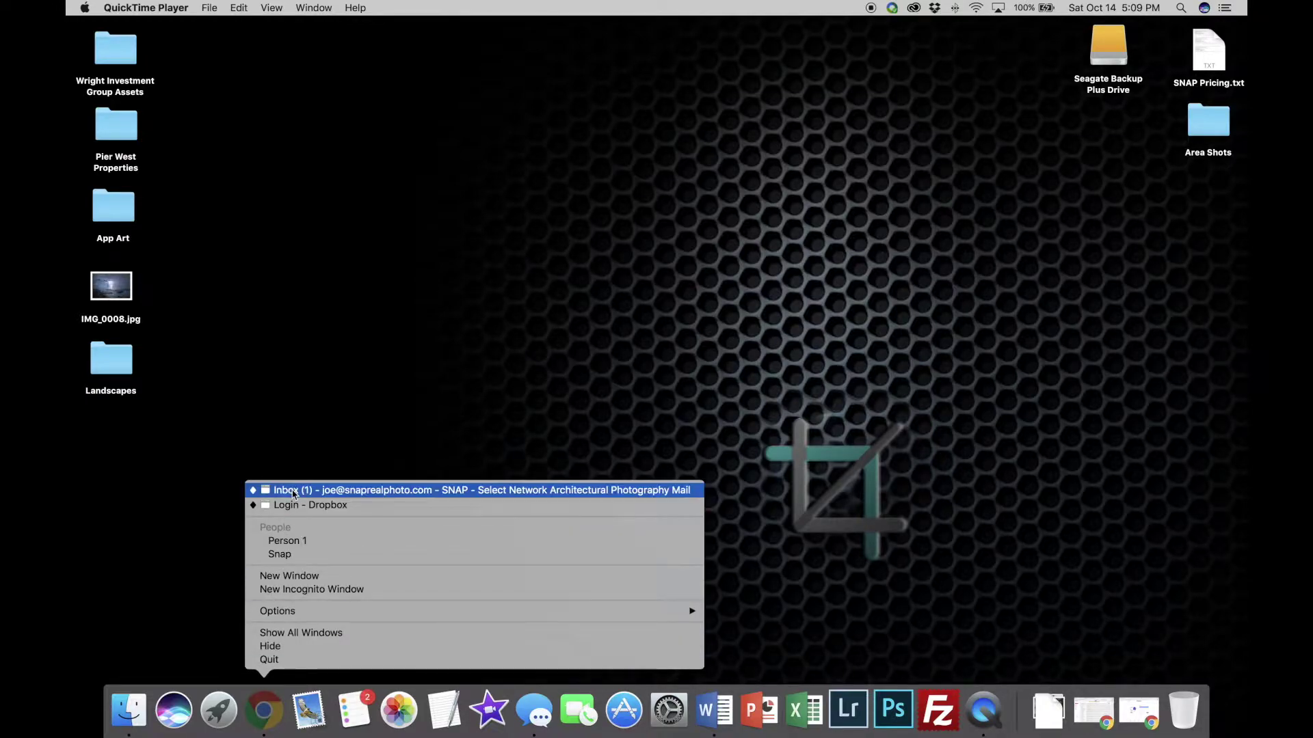
click(293, 493)
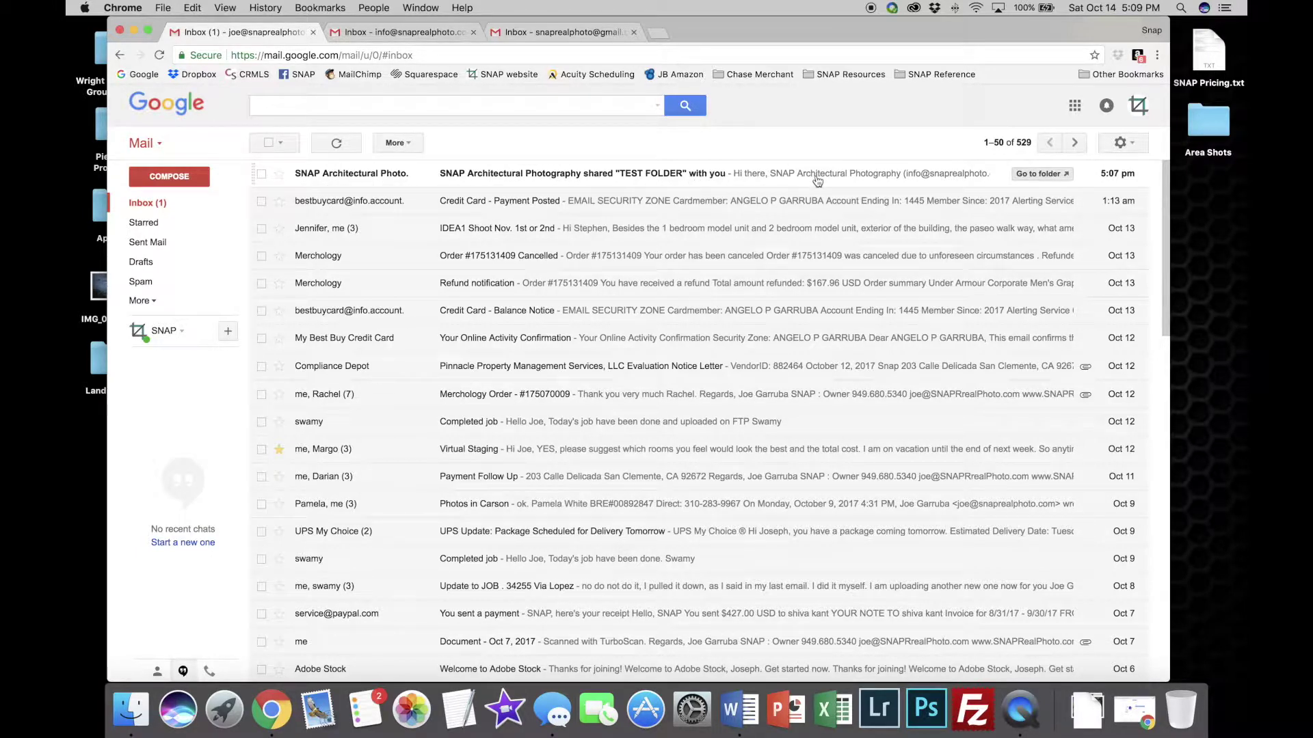
click(322, 181)
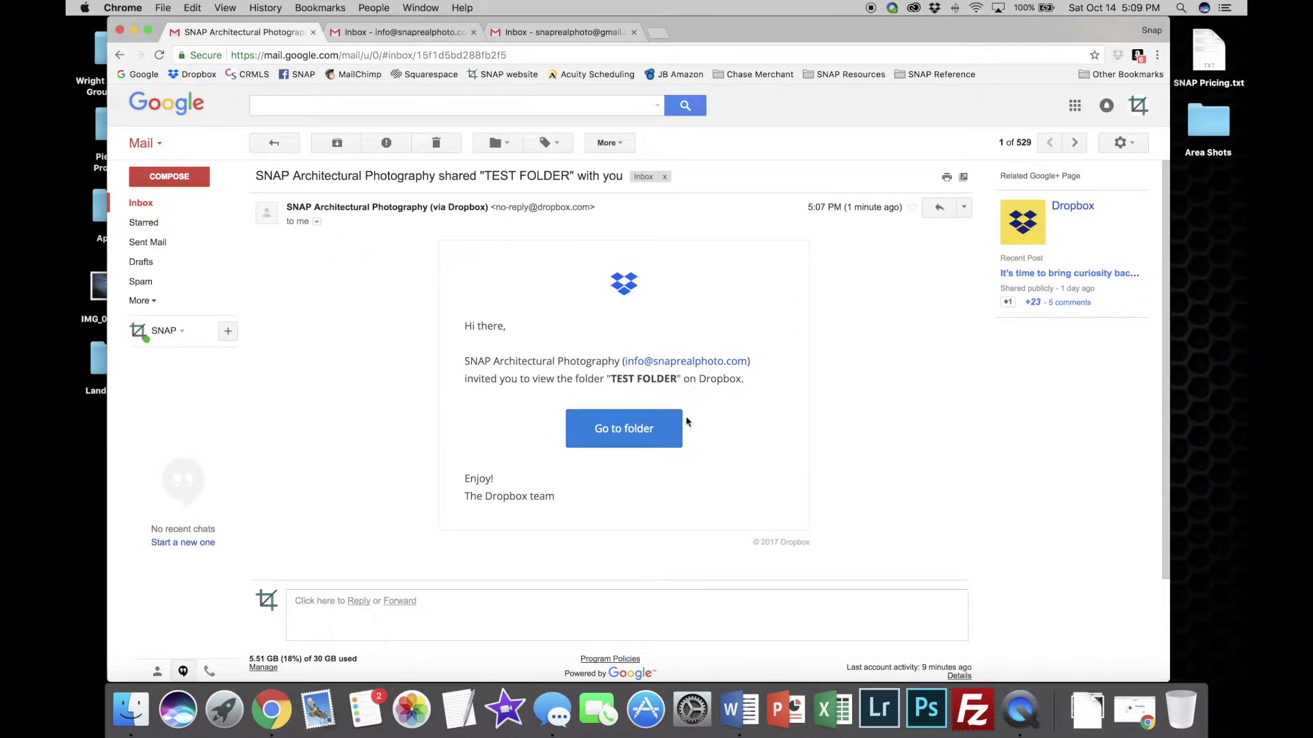
click(624, 430)
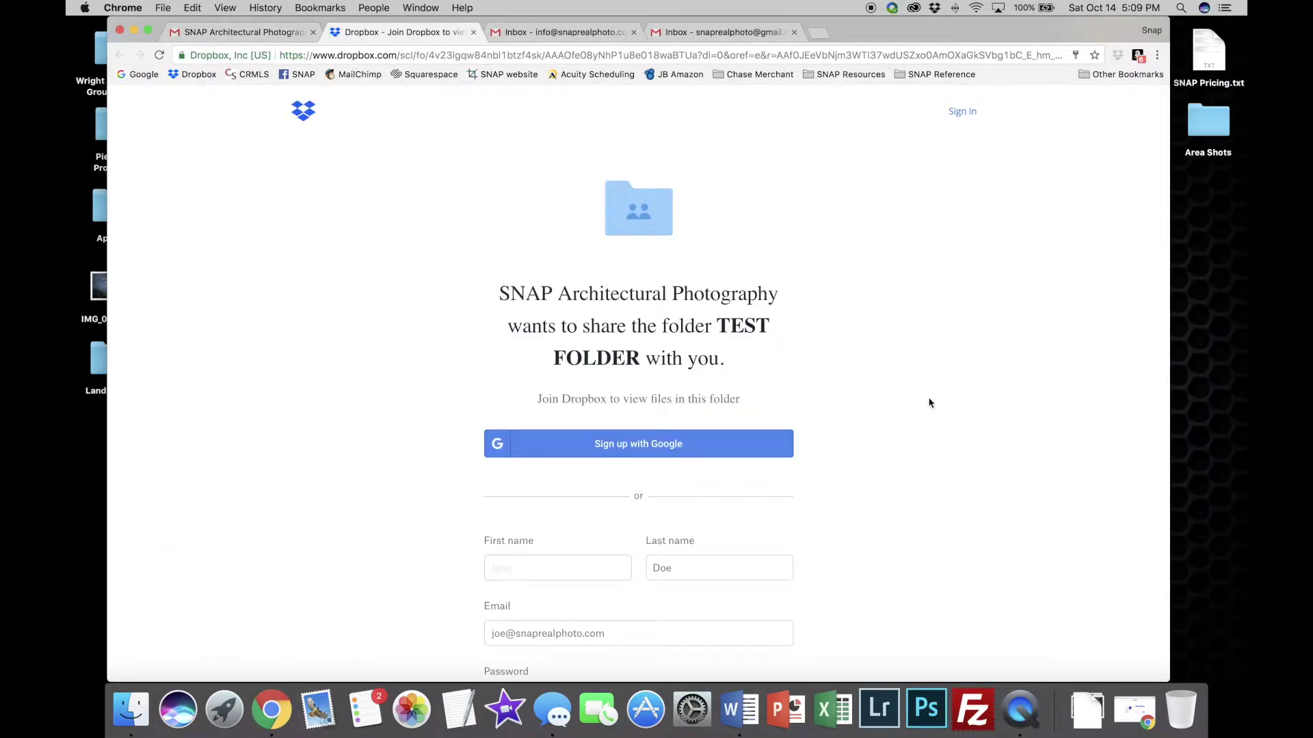
scroll(929, 402, down, 1)
scroll(929, 402, down, 1)
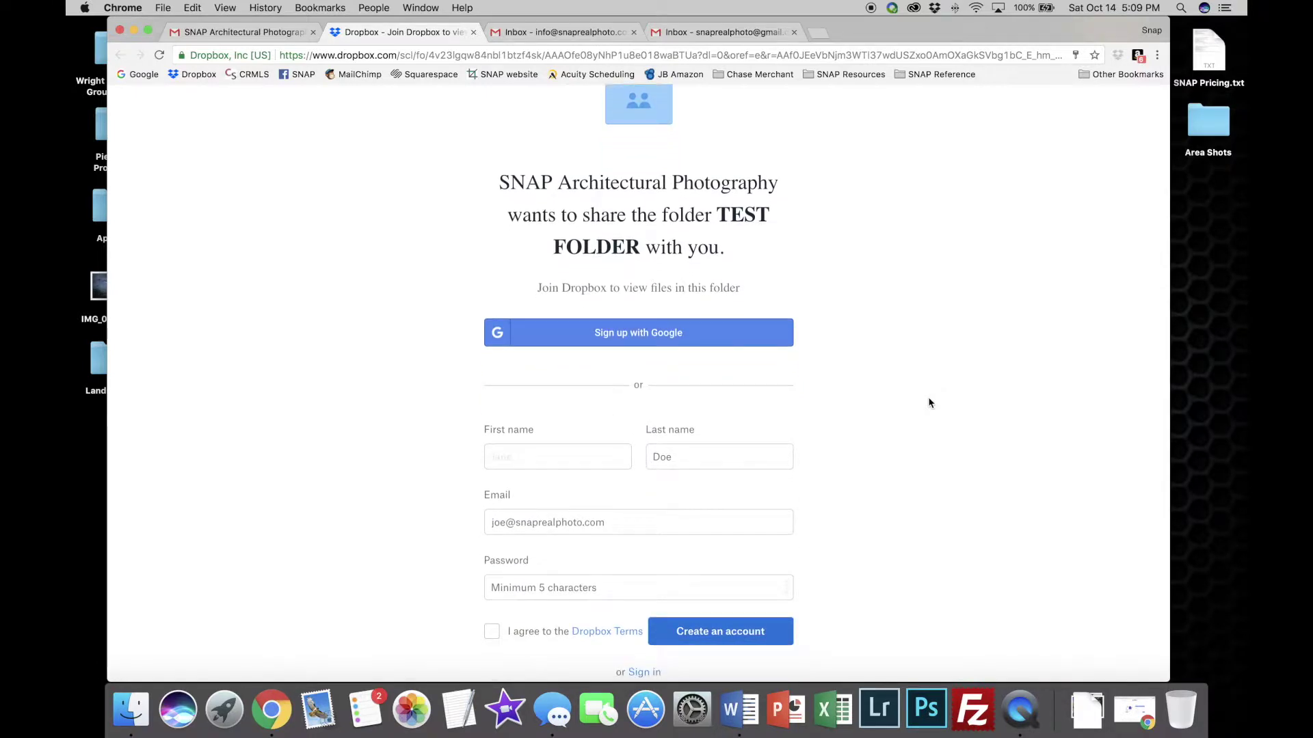
scroll(940, 513, down, 1)
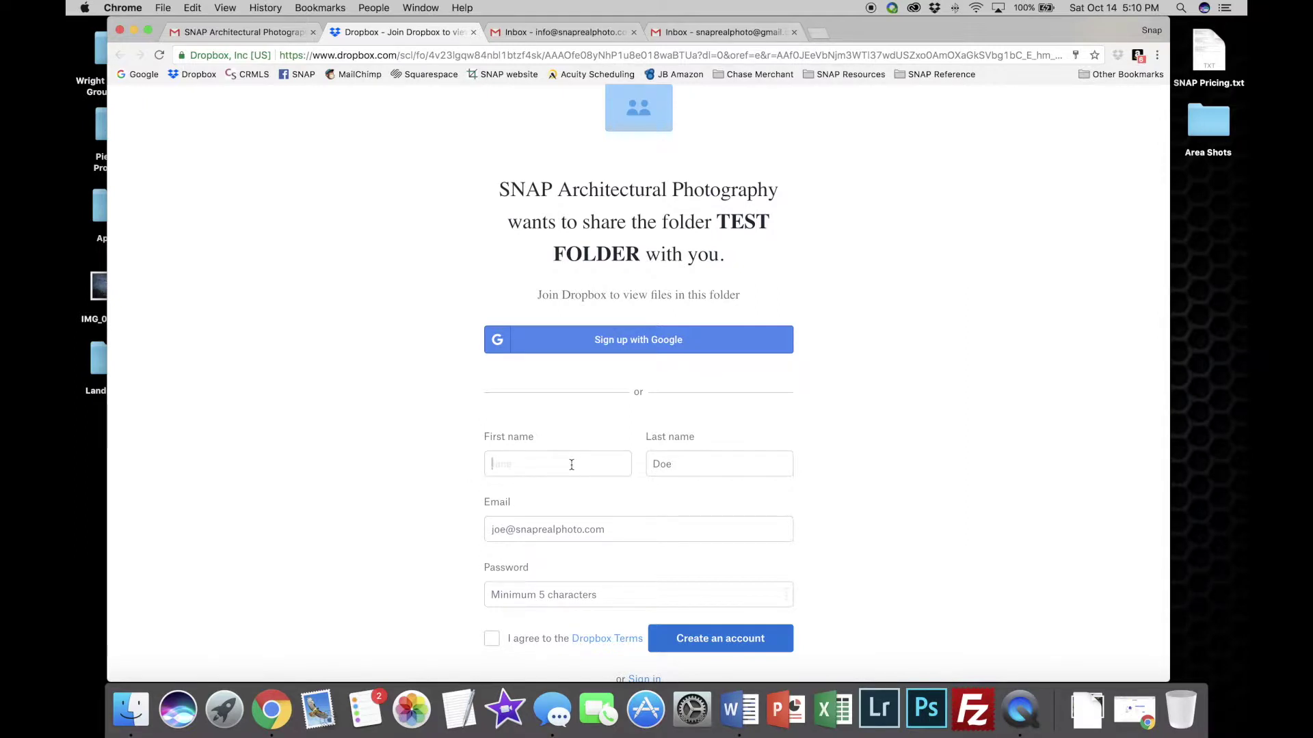
text(SNAP)
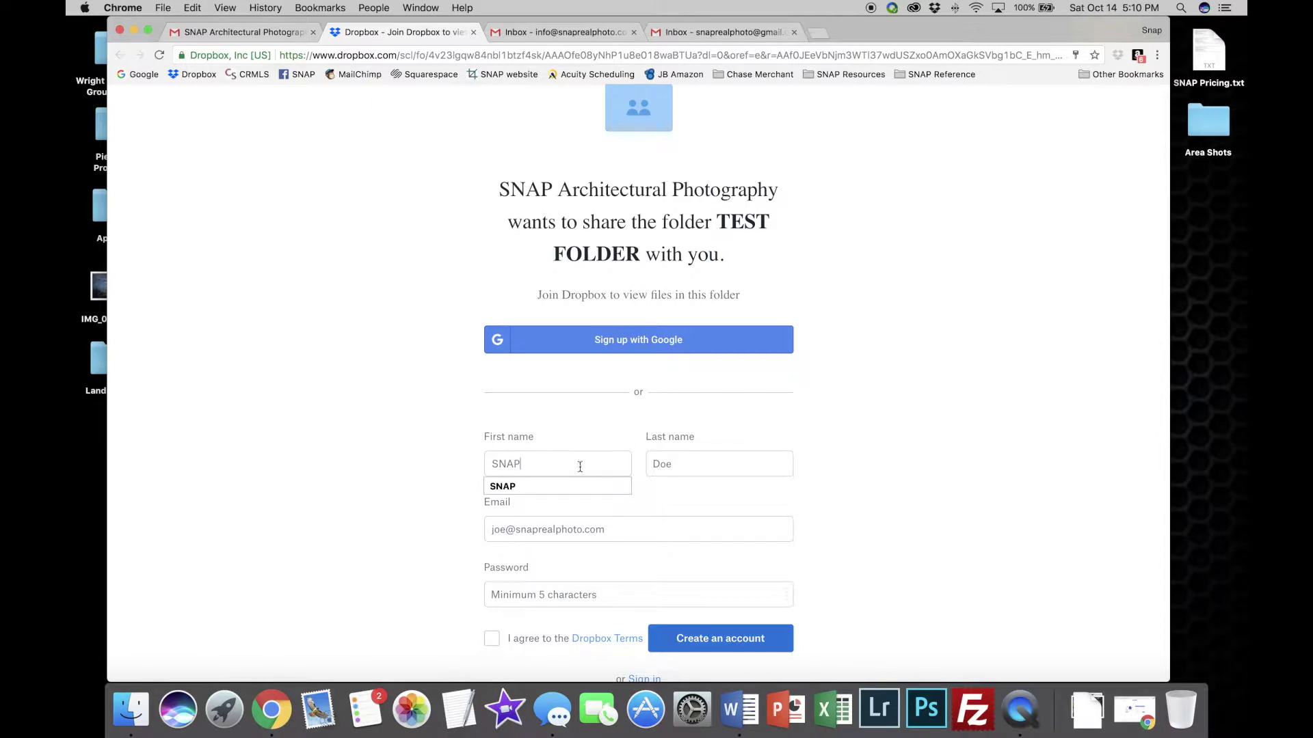
Sign up as SNAP TEST with a password, accept the Dropbox Terms, and decline saving the password
click(726, 462)
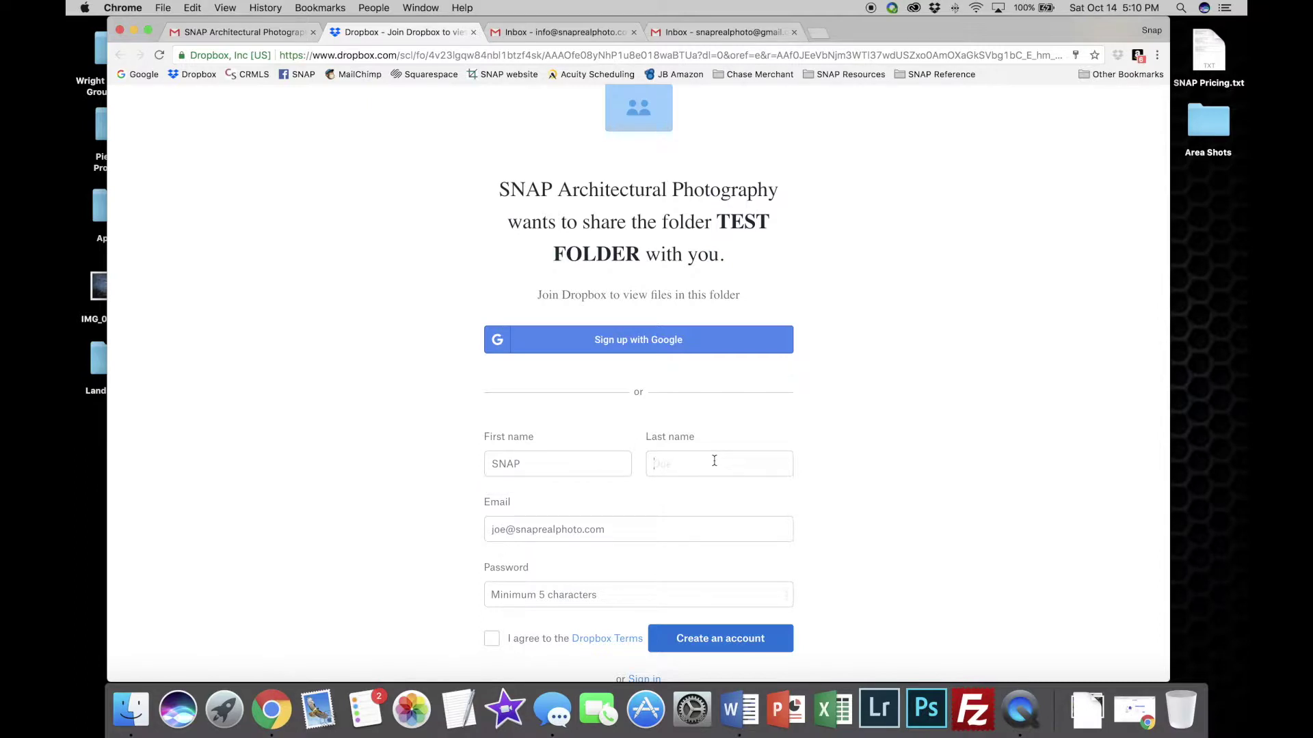
text(TEST)
click(583, 594)
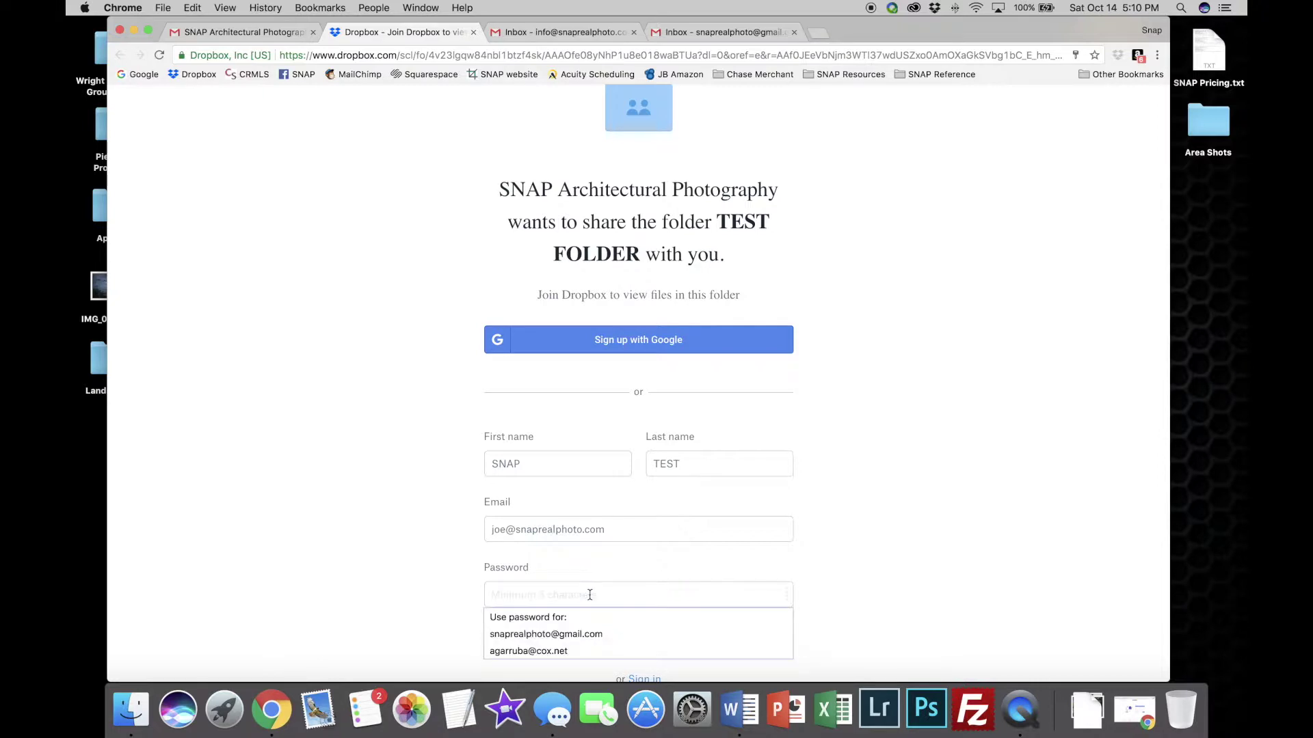
text(ab)
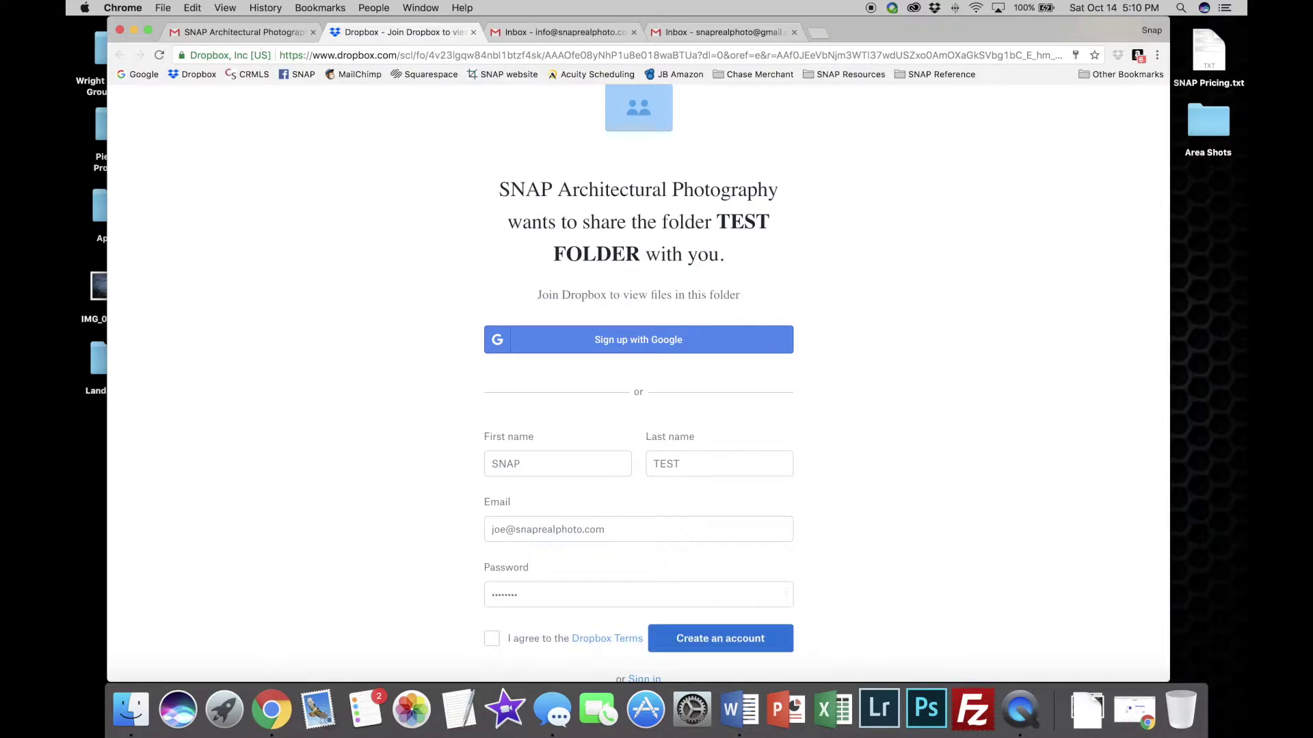
click(492, 639)
click(727, 643)
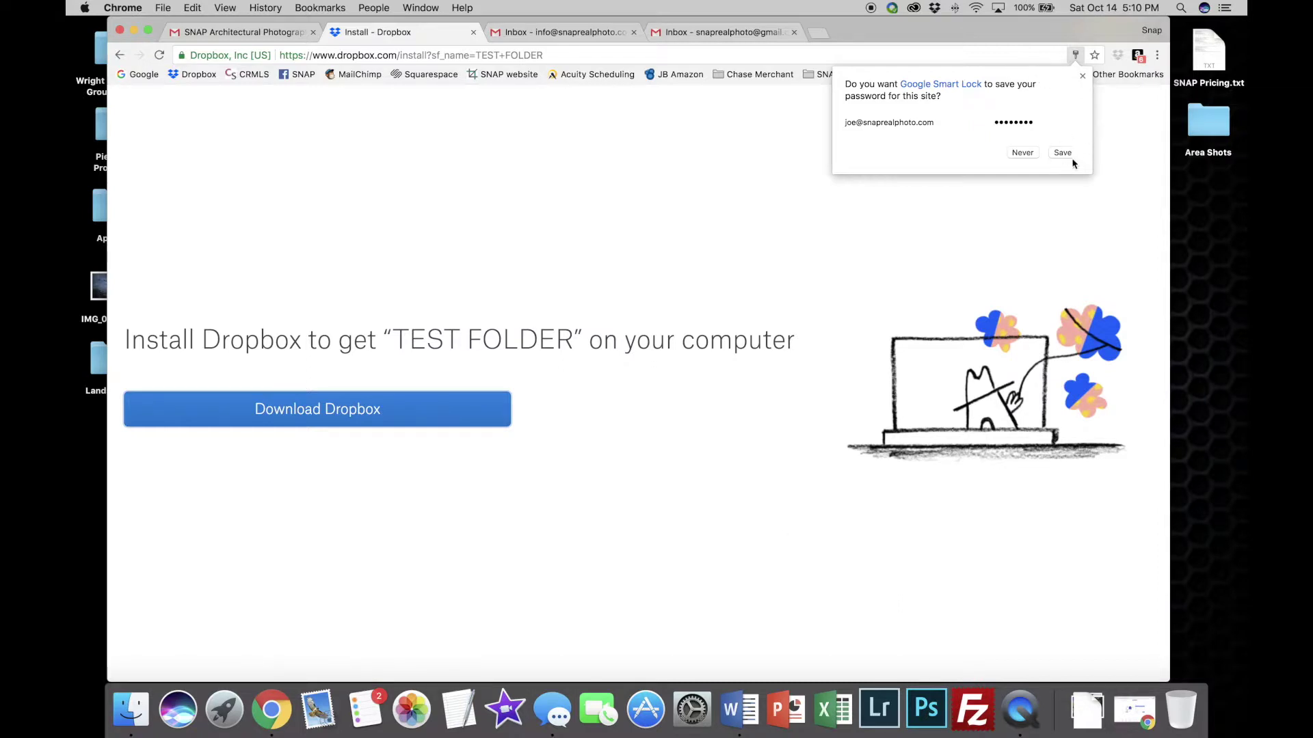
click(1082, 77)
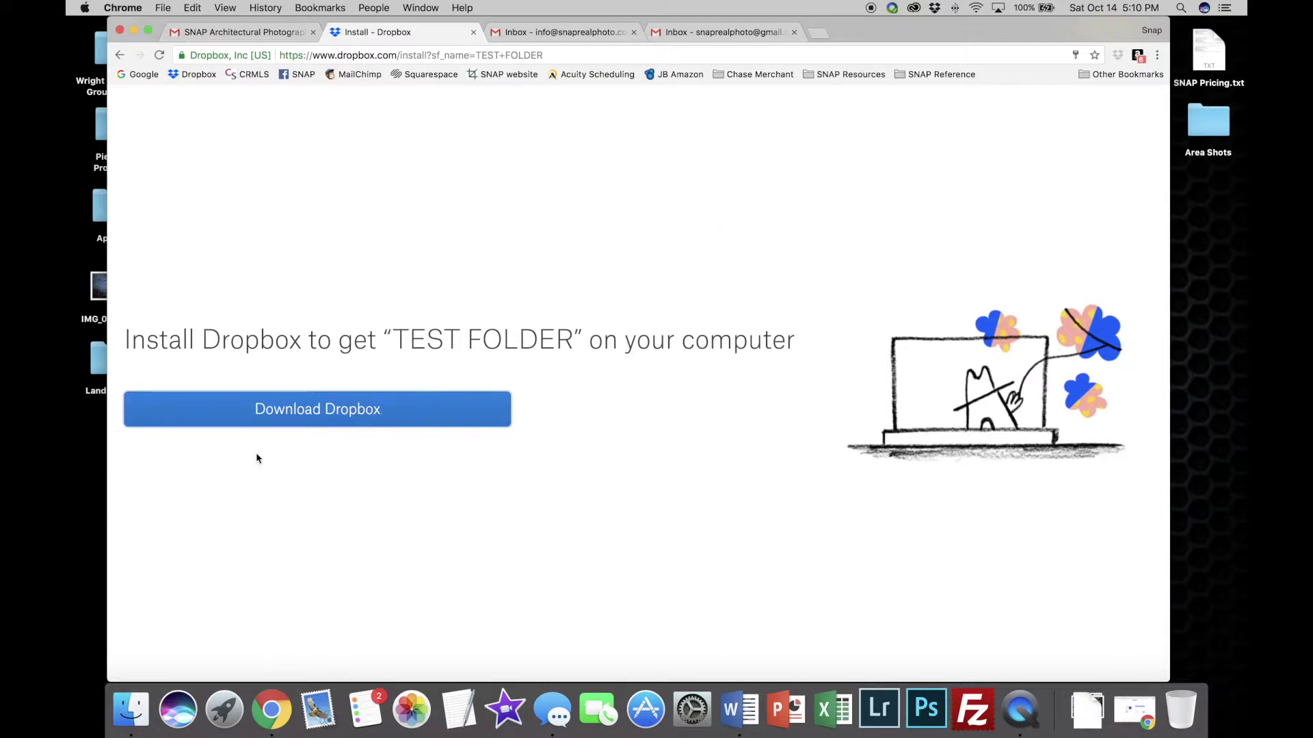
Download the Dropbox installer and show the options for the downloaded file
click(306, 418)
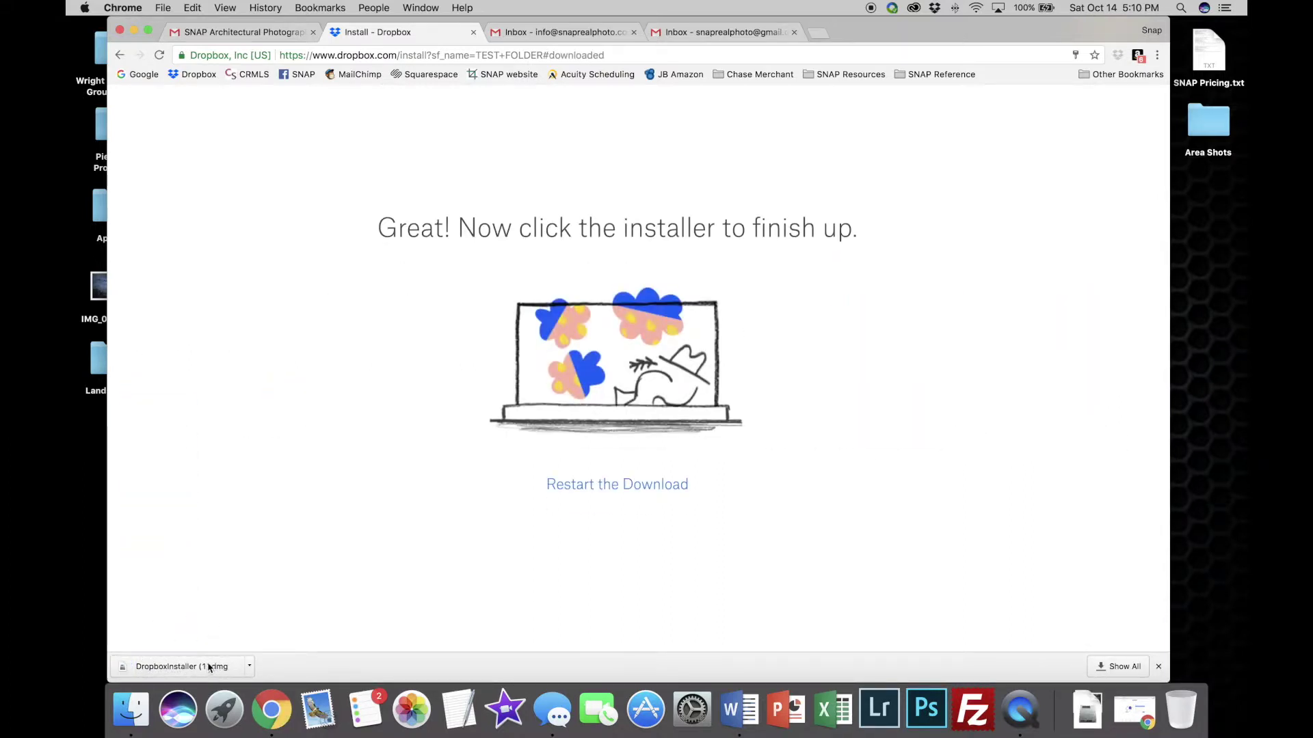
click(249, 669)
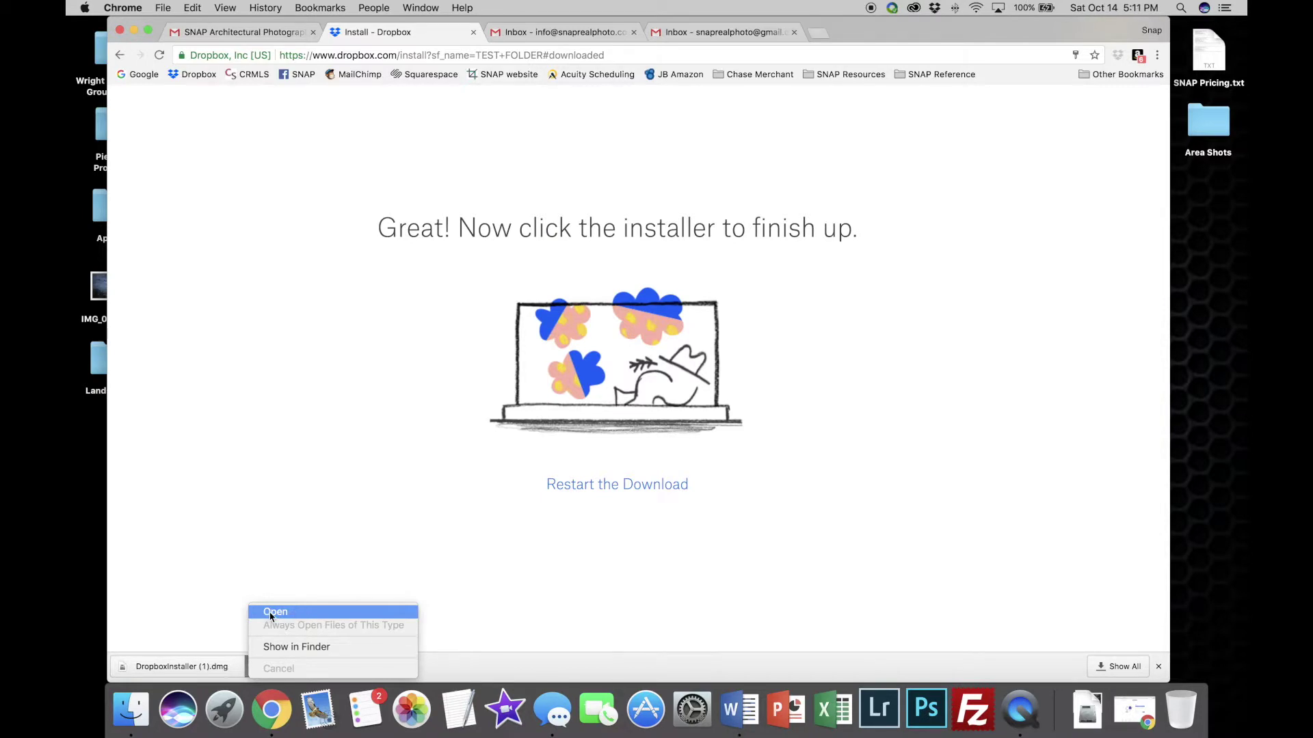
click(236, 721)
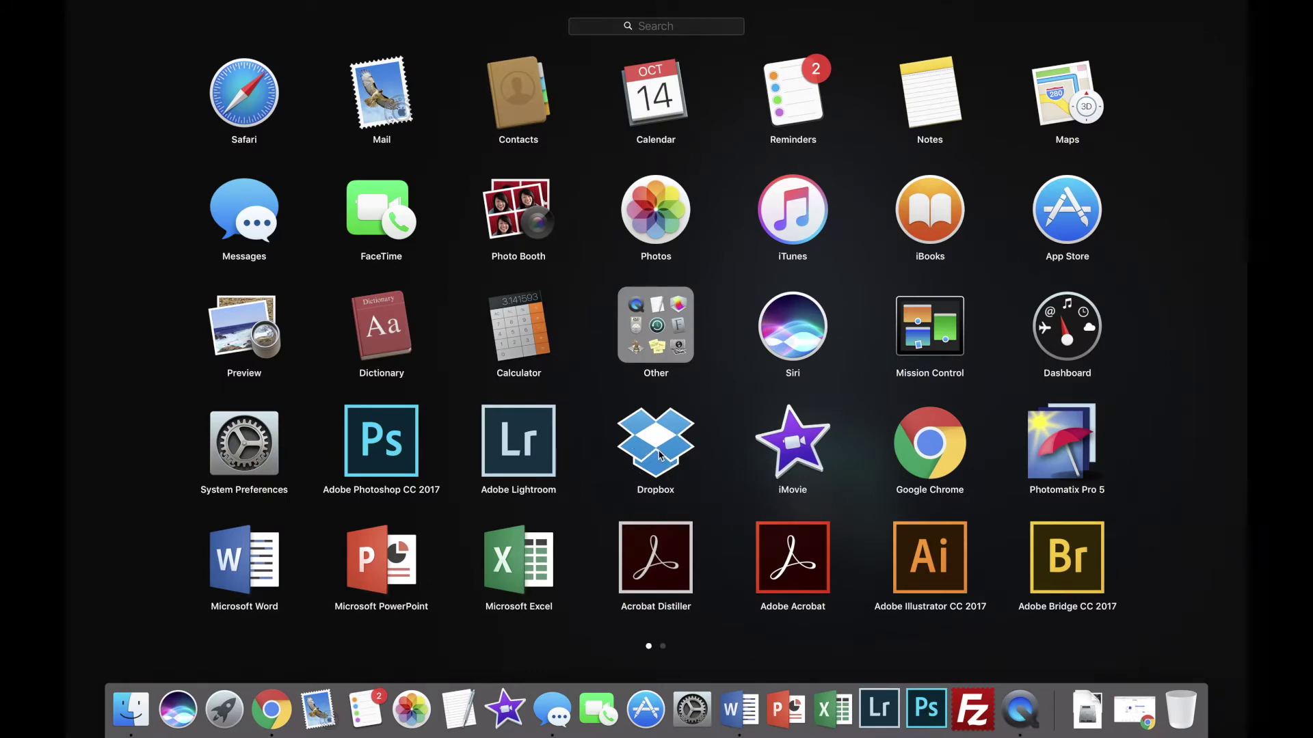
Launch the Dropbox app from its Launchpad icon
click(659, 455)
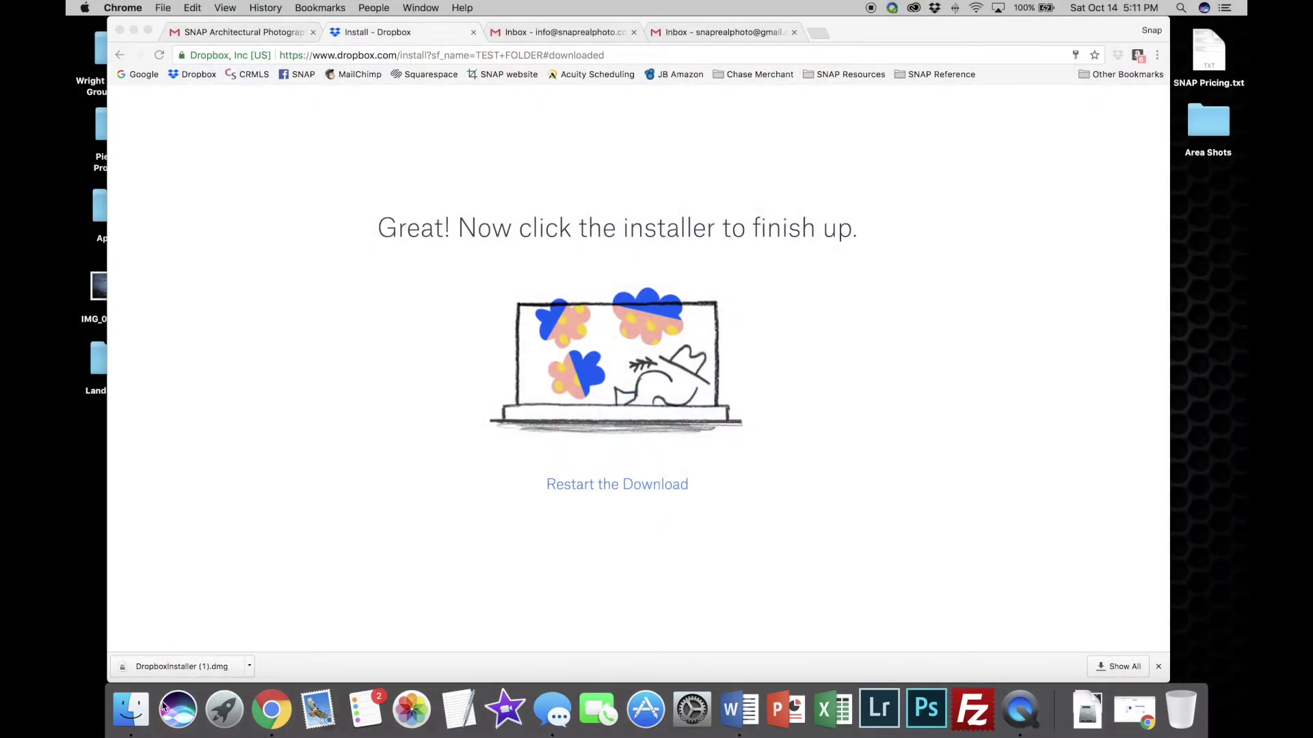
click(133, 717)
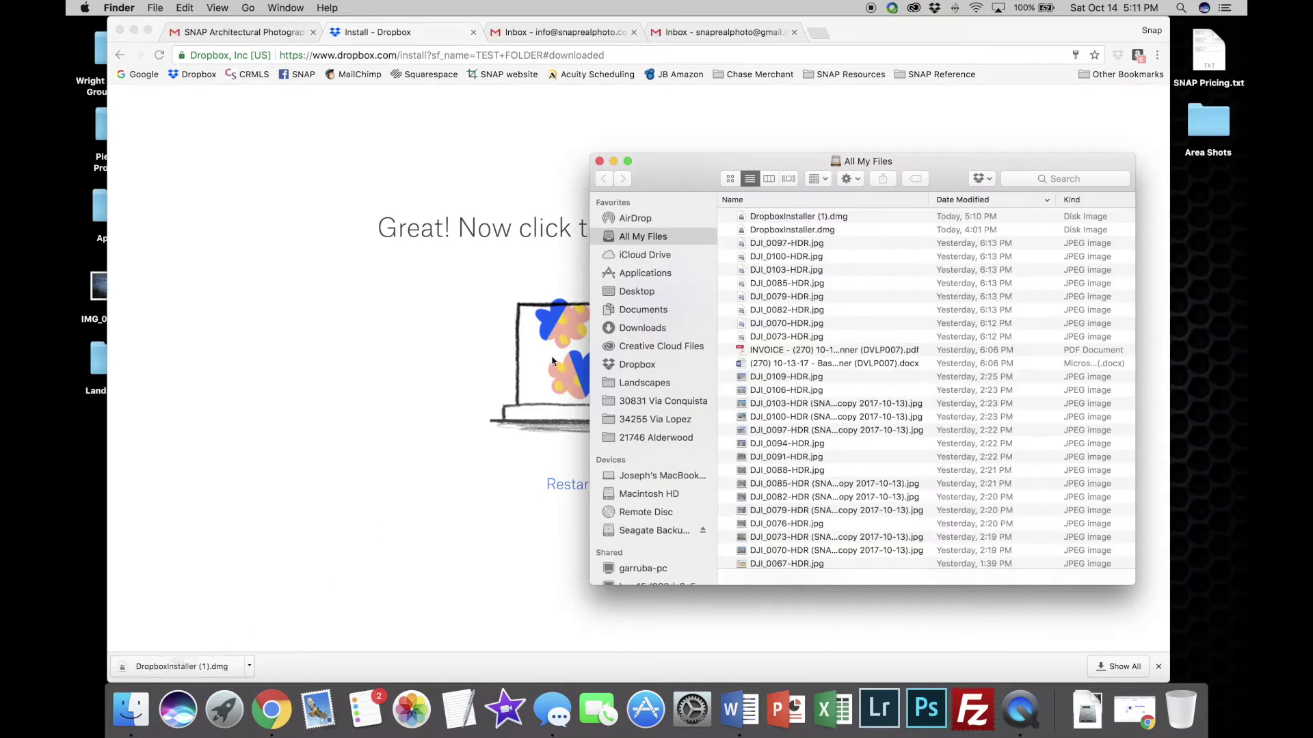
click(645, 367)
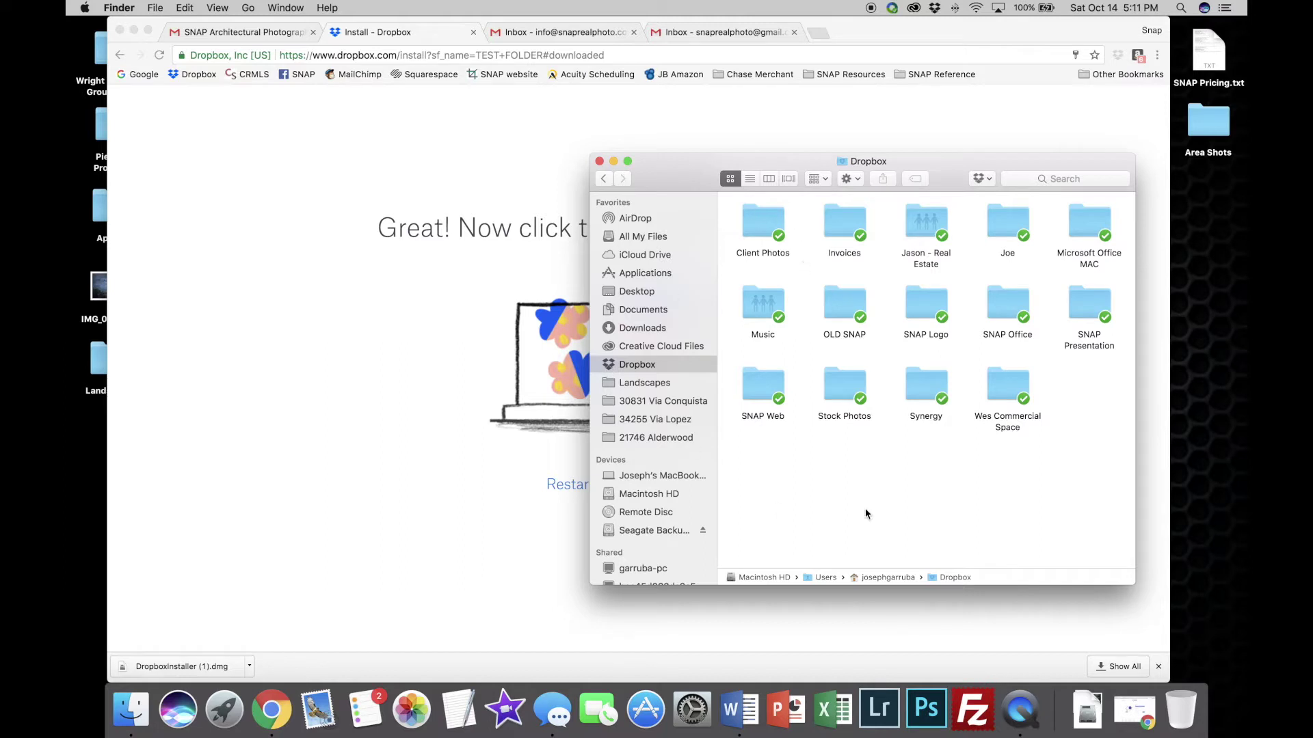
click(599, 160)
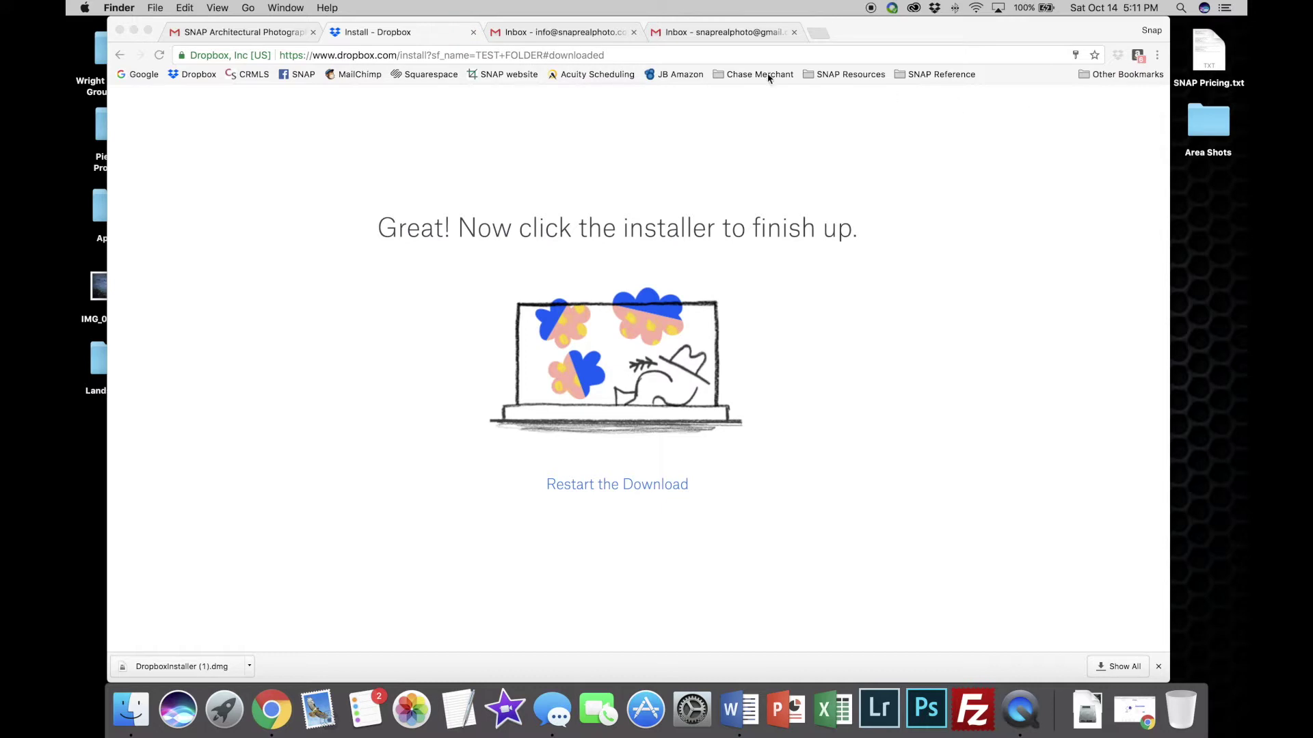
Close the 'Install - Dropbox' Chrome tab
click(472, 33)
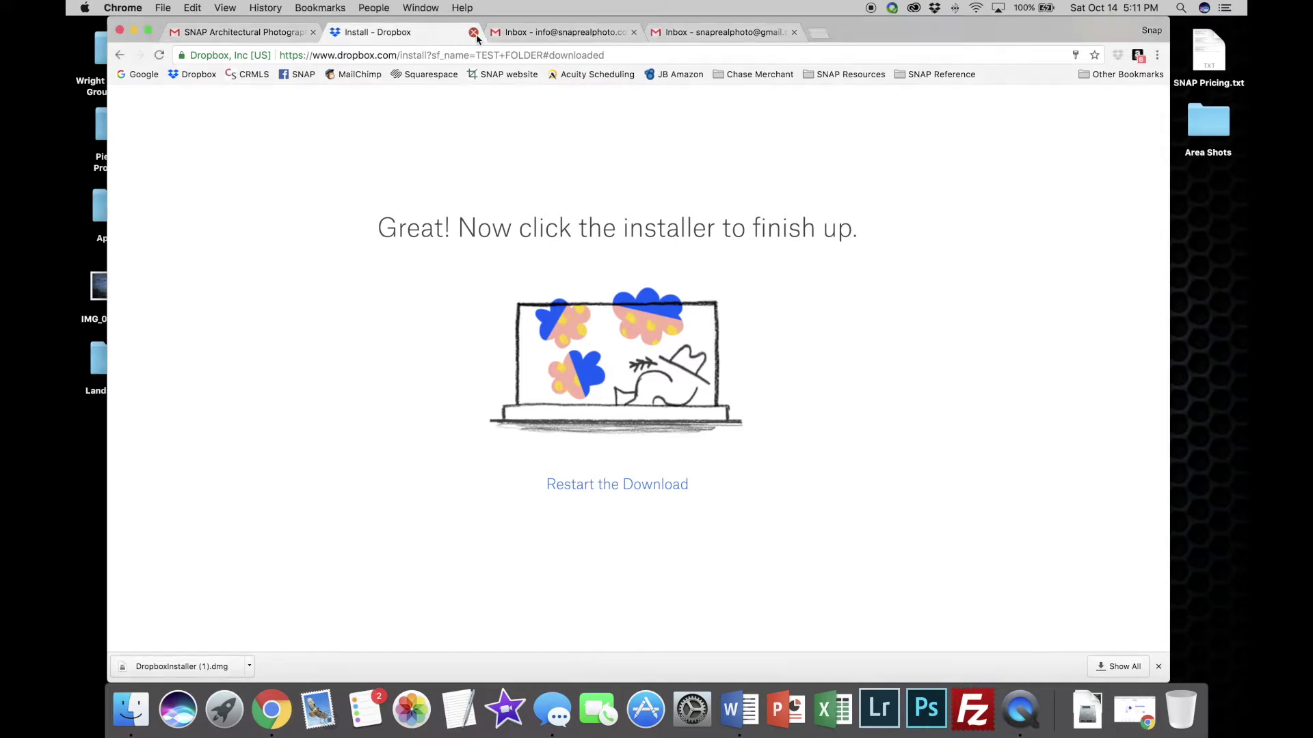